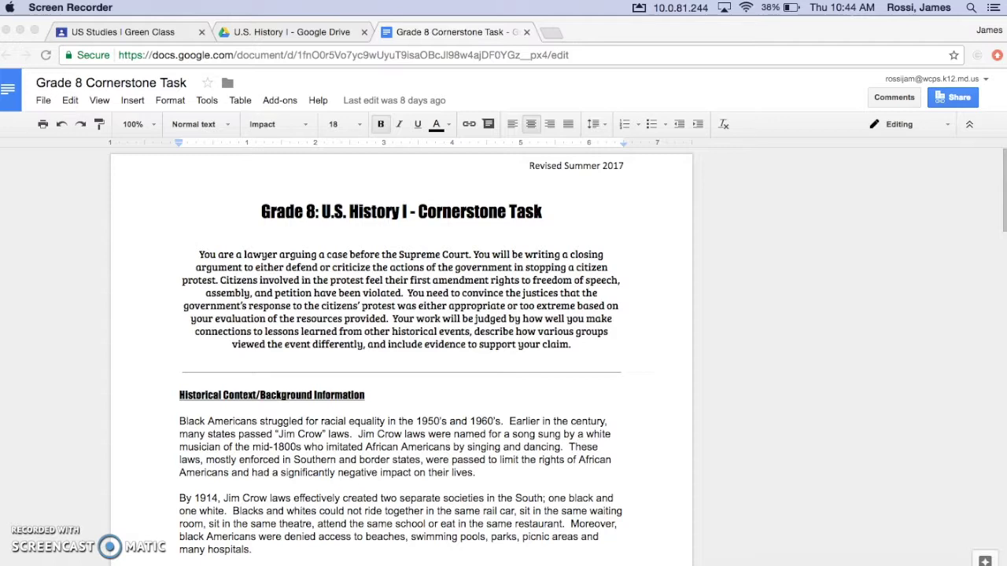
- Glance at the Classroom tab, go back to the Cornerstone Task doc, and dismiss its File menu
key("super+1")
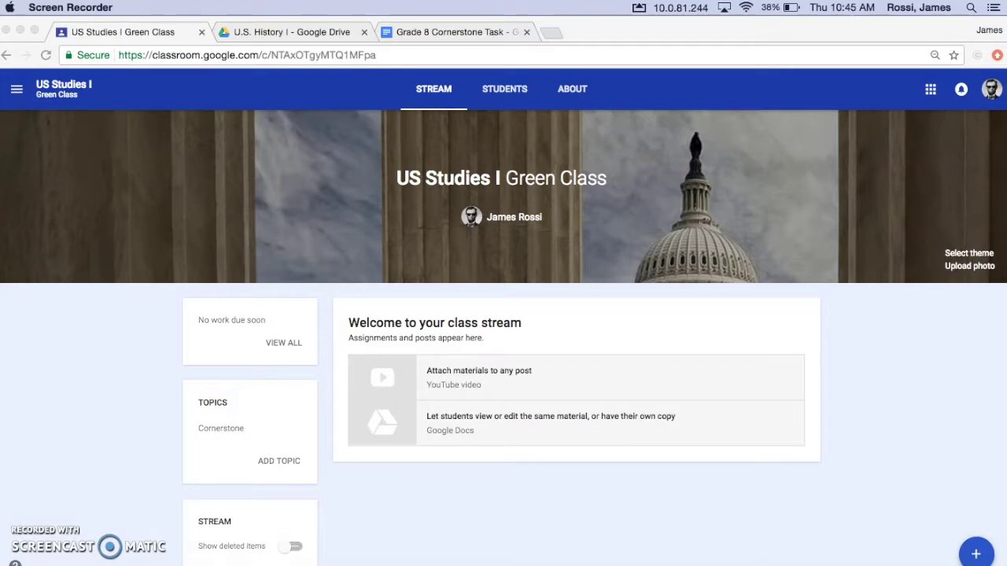
left_click(449, 33)
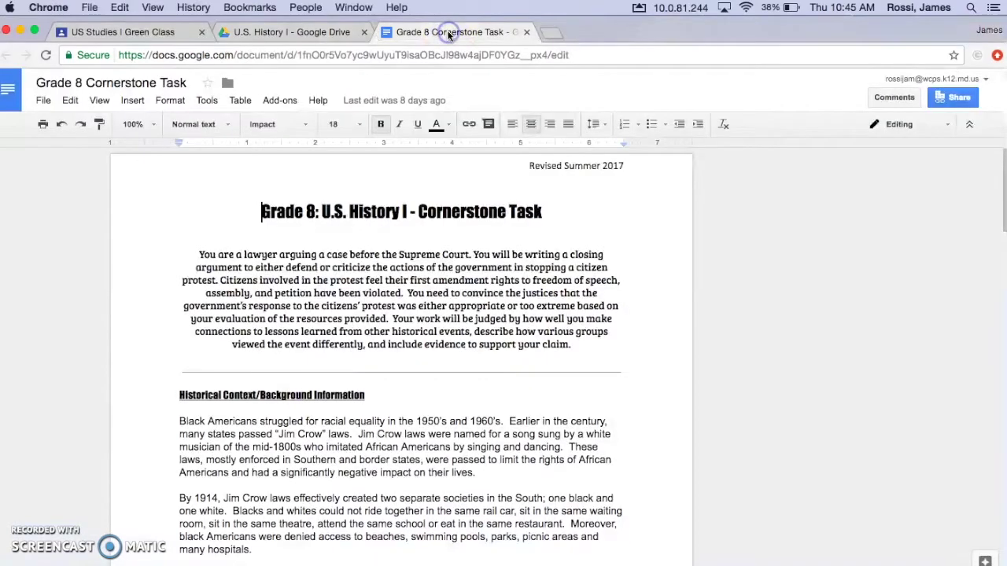
left_click(44, 101)
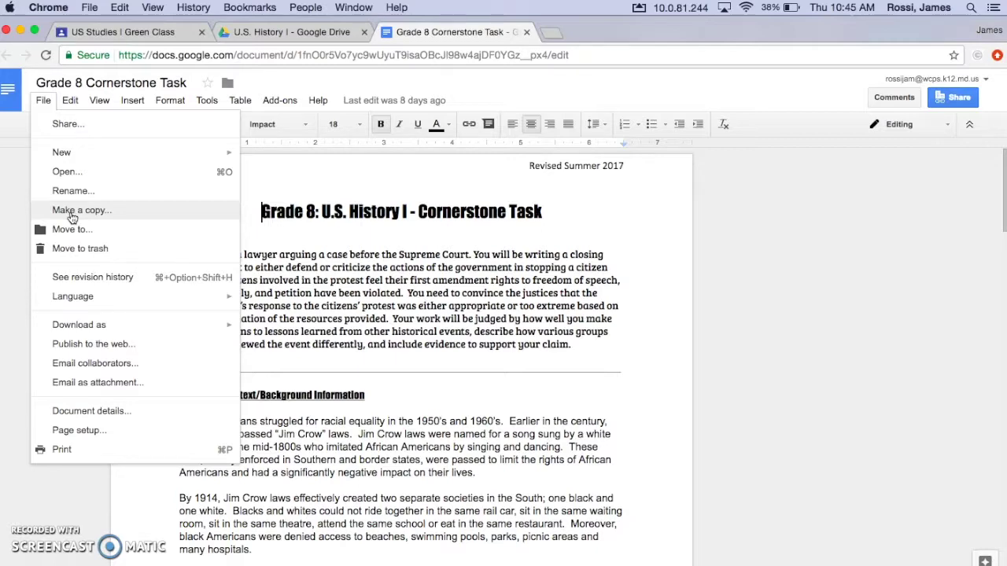
left_click(15, 559)
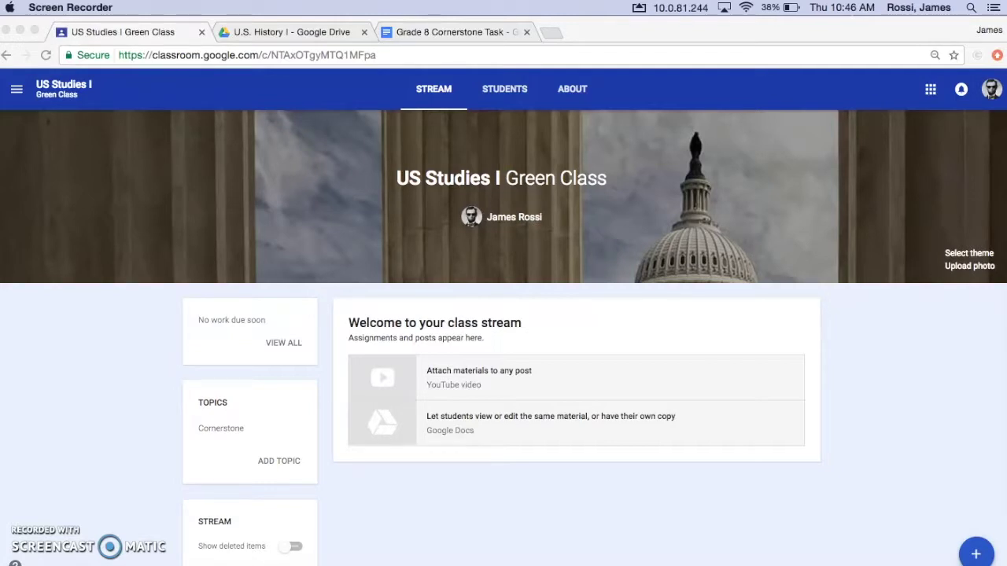
scroll(122, 512, "down", 1)
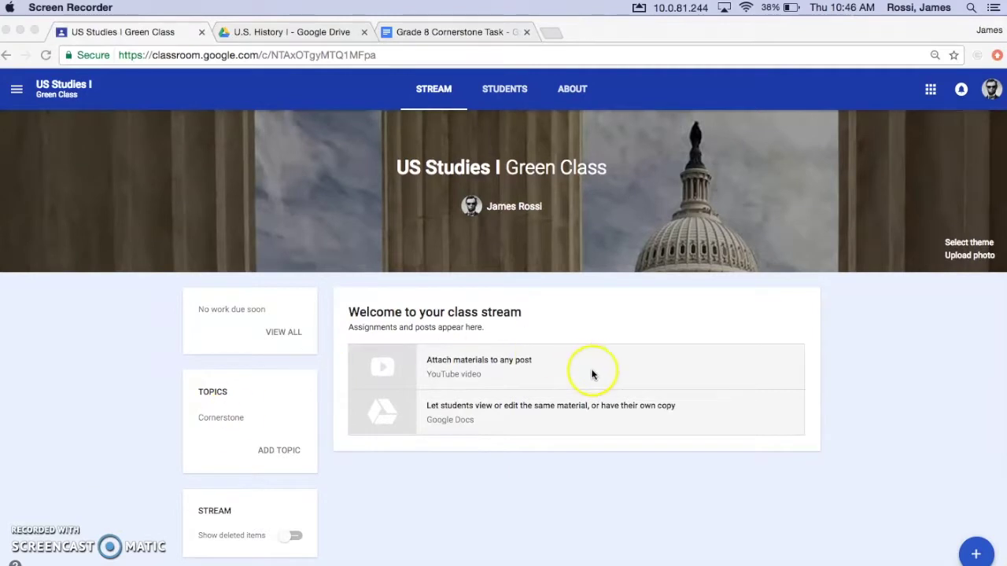
left_click(975, 554)
- Create a new assignment titled 'Cornerstone Task'
mouse_move(977, 555)
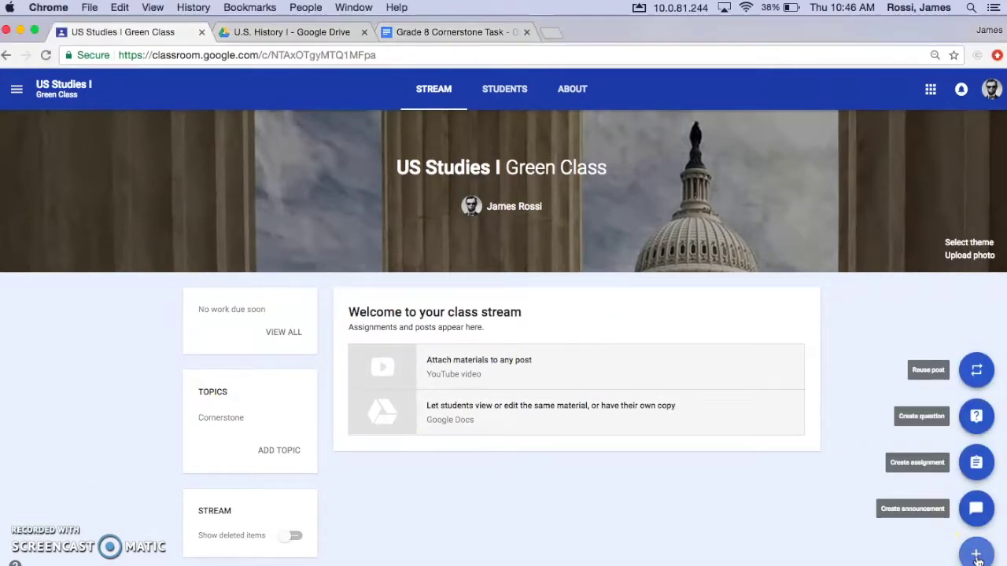
left_click(980, 470)
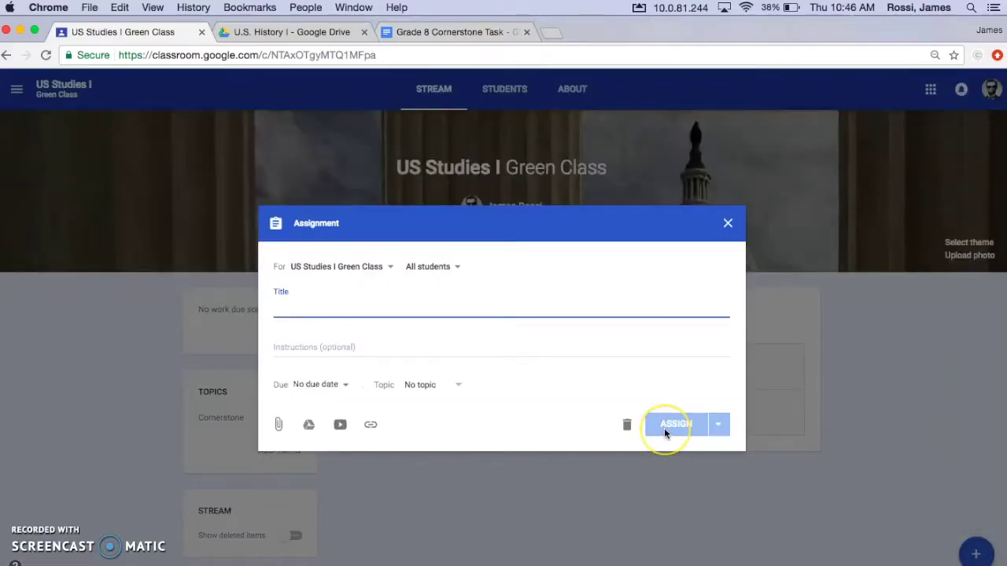
type("Cornerstone Task")
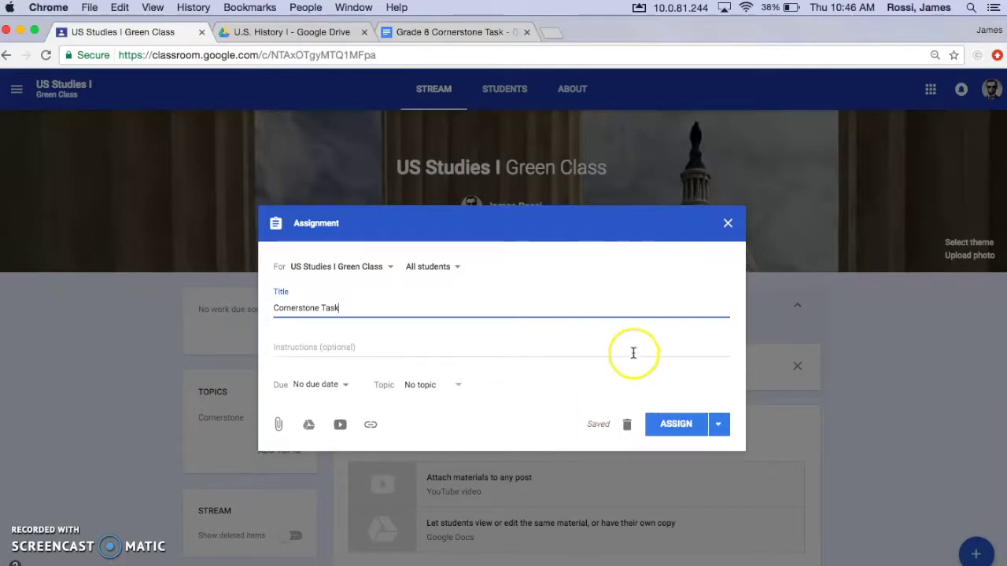
- Copy the doc's opening paragraph into the assignment's Instructions
left_click(499, 31)
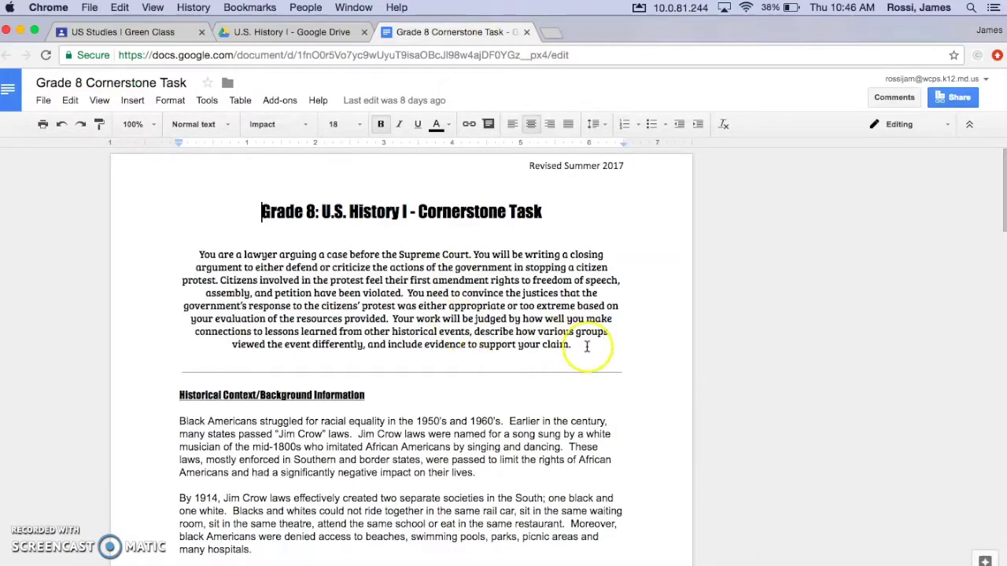
left_click_drag(586, 346, 203, 256)
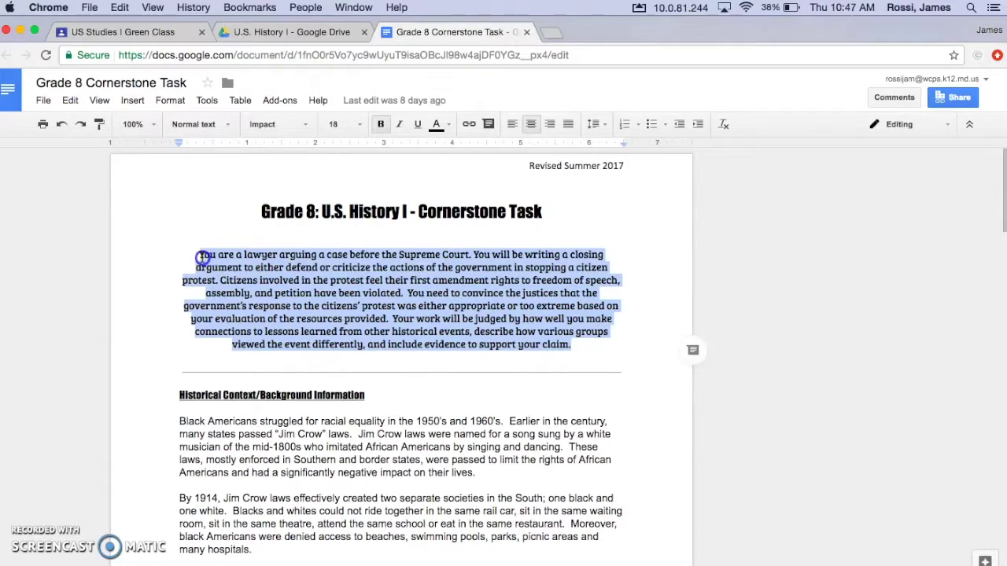
right_click(229, 268)
left_click(265, 297)
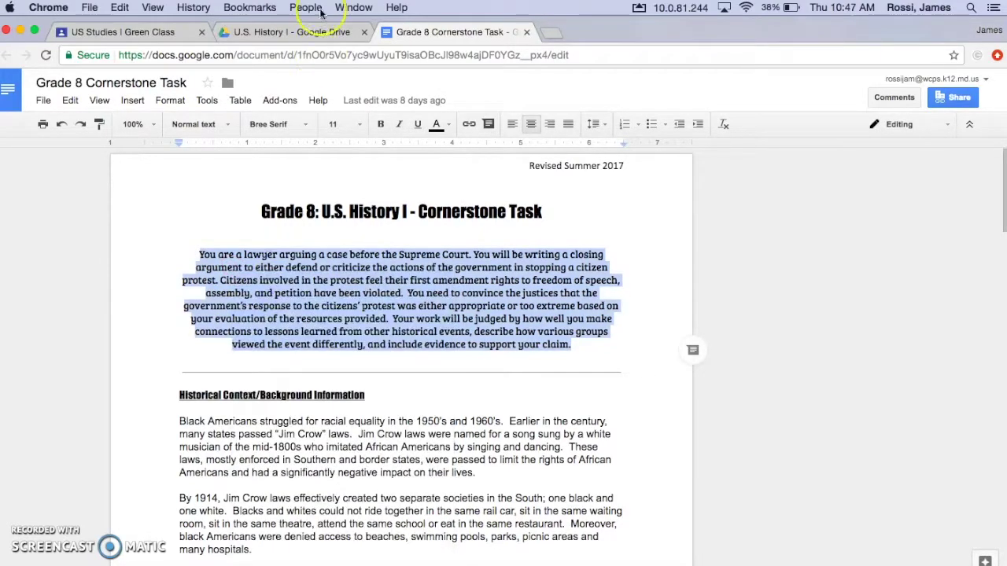
left_click(161, 32)
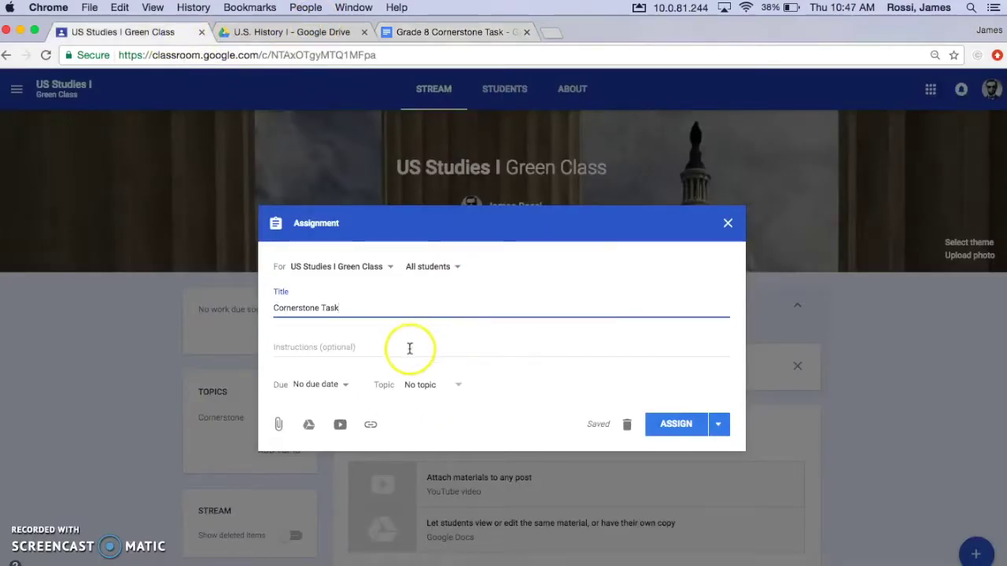
left_click(409, 348)
right_click(410, 348)
left_click(441, 419)
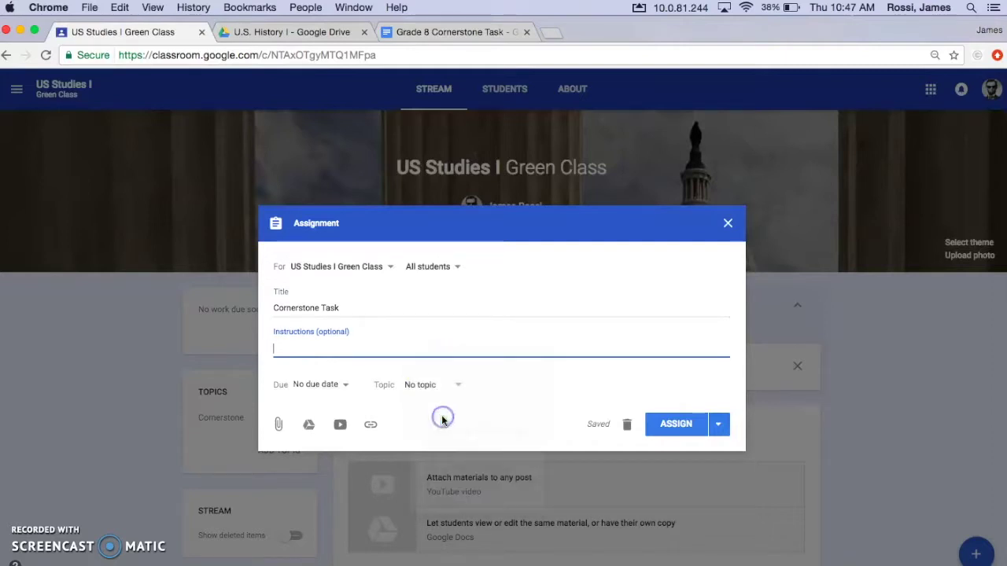
- Create the topic 'Cornerstone' and assign it to the assignment
left_click(446, 457)
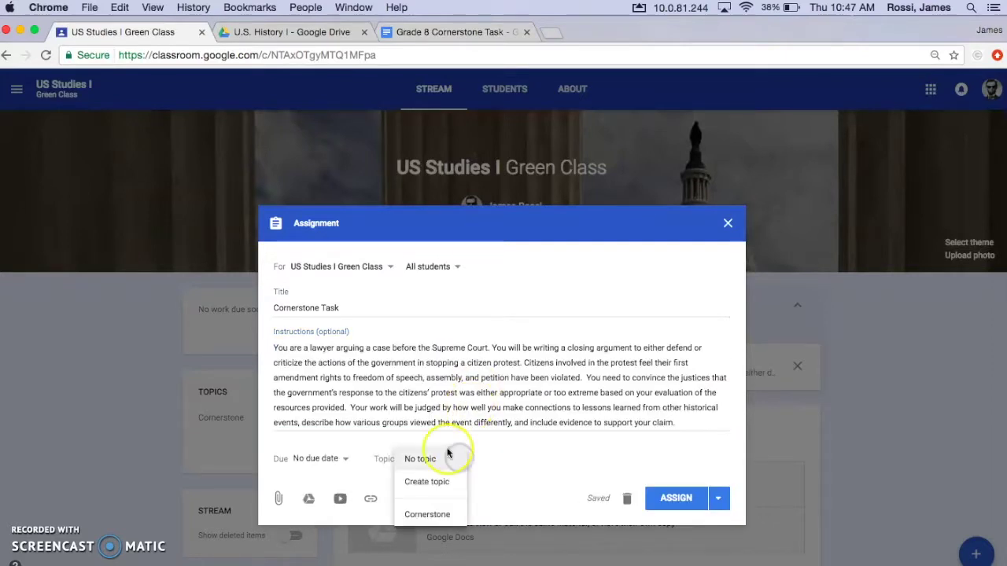
left_click(423, 482)
type("Cor")
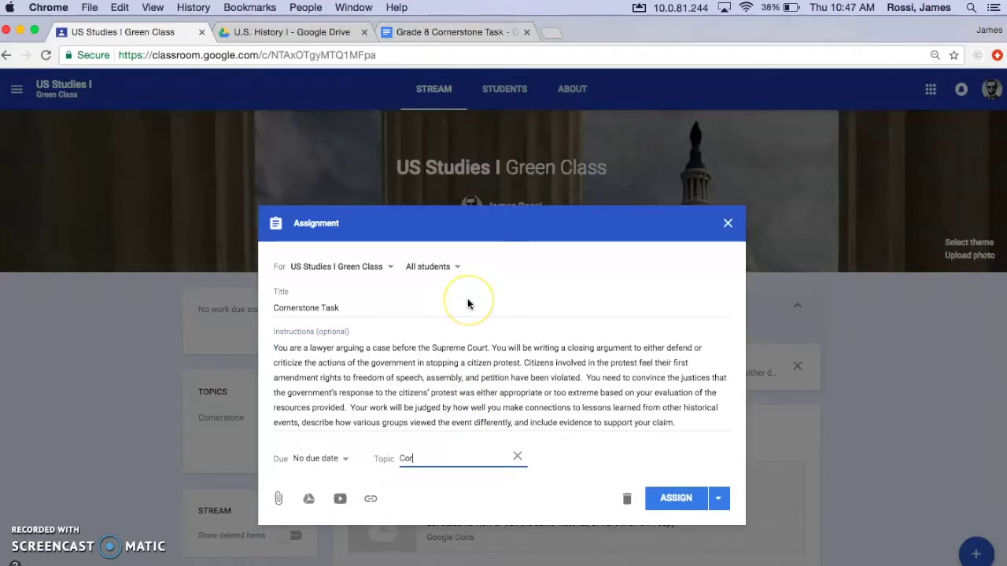
type("nerstone")
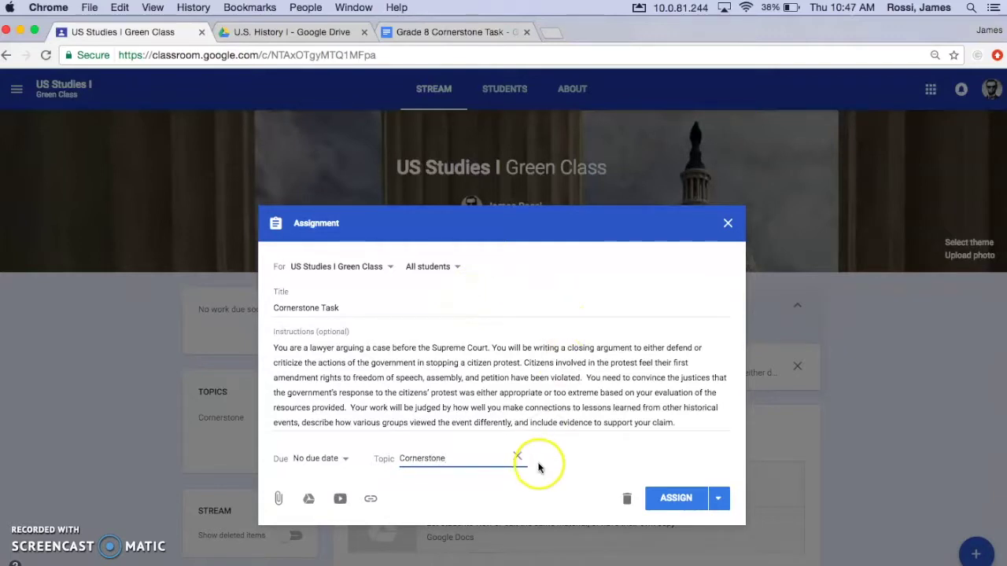
left_click(540, 490)
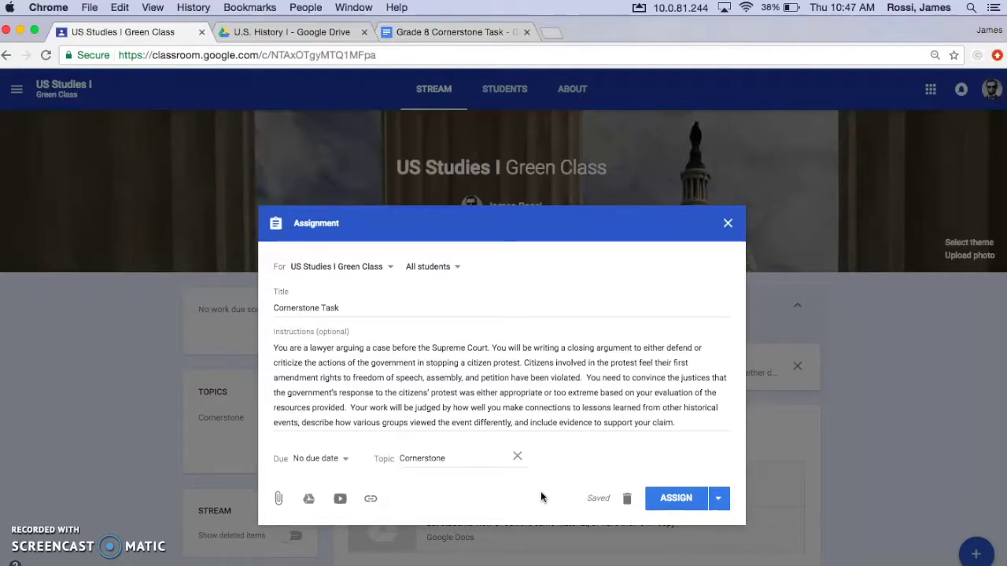
left_click(307, 505)
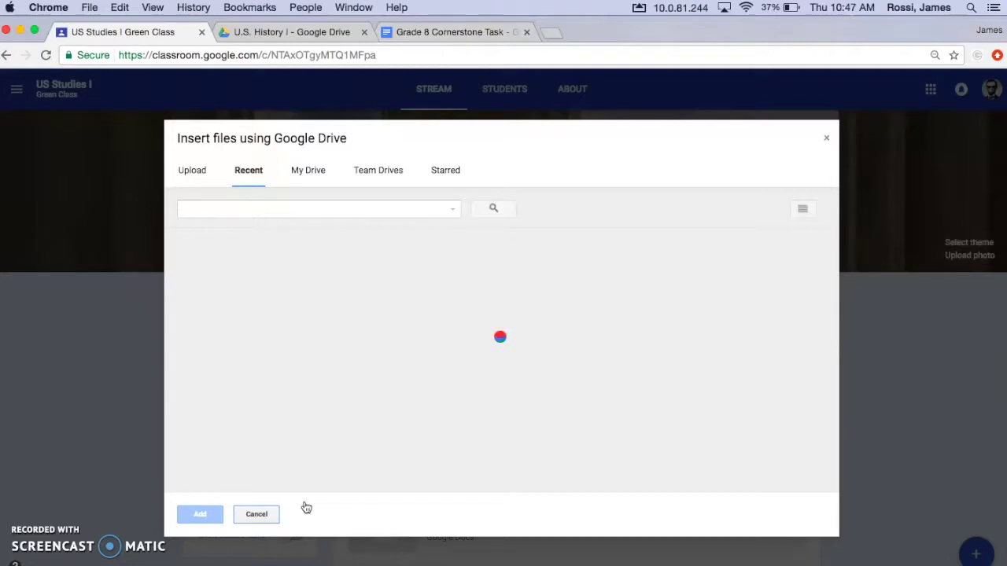
- Attach the Grade 8 Cornerstone Task doc from the U.S. History I Drive folder
left_click(297, 167)
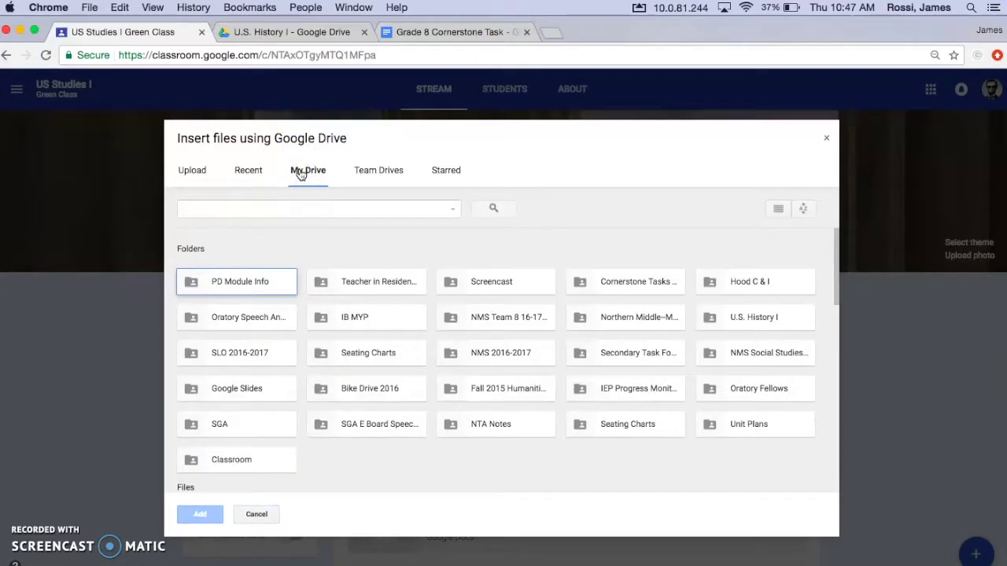
left_click(250, 173)
left_click(314, 171)
double_click(745, 316)
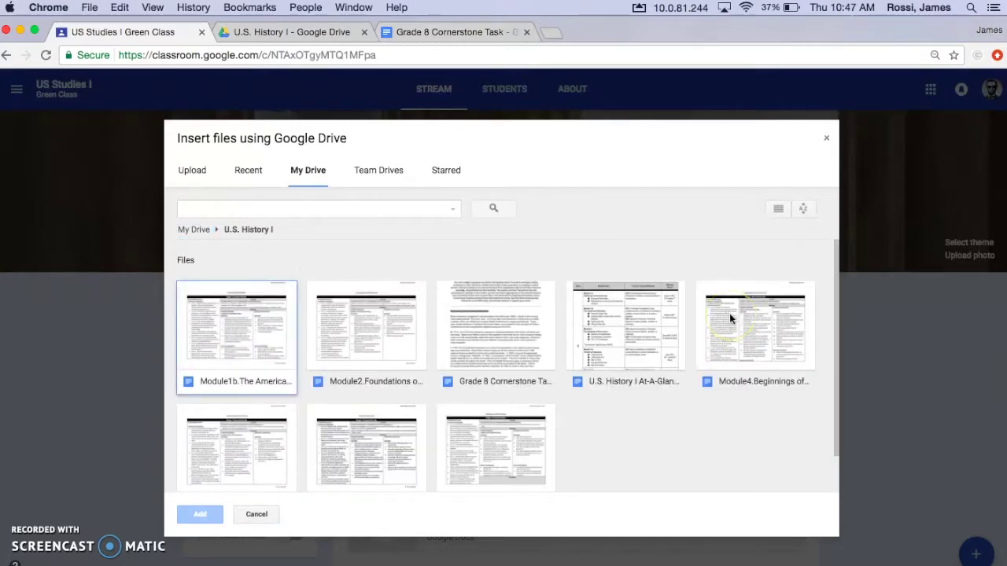
scroll(643, 425, "down", 2)
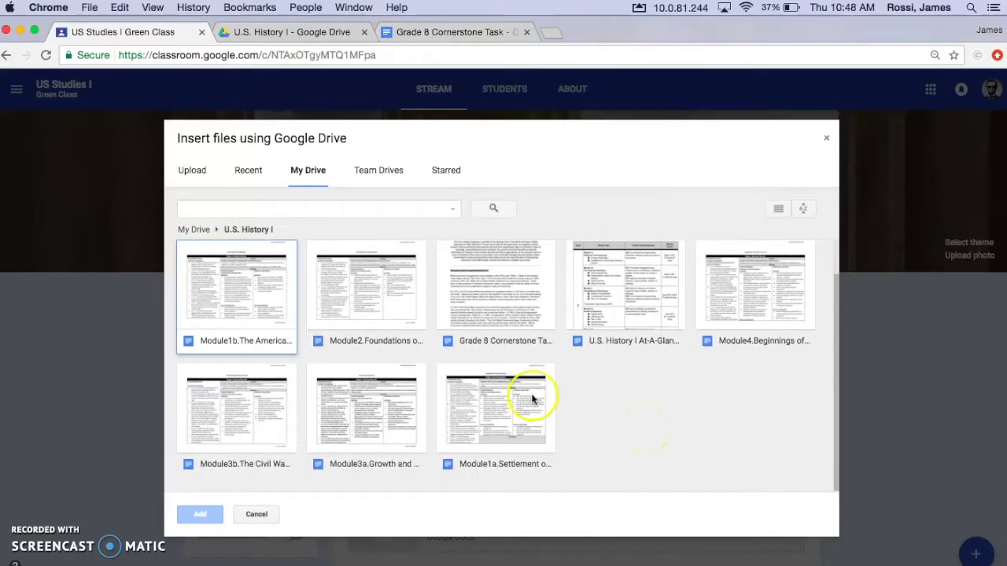
left_click(489, 288)
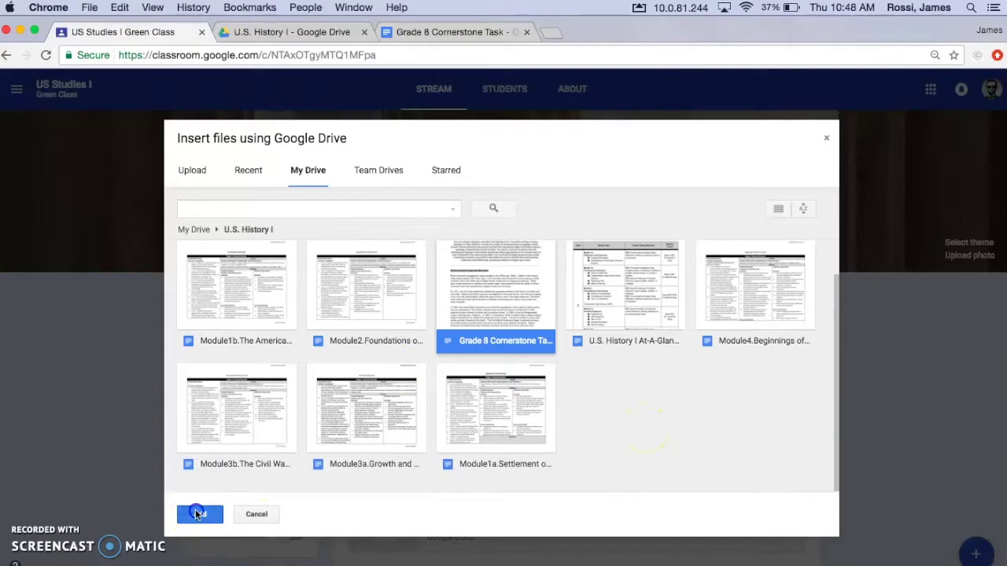
left_click(197, 517)
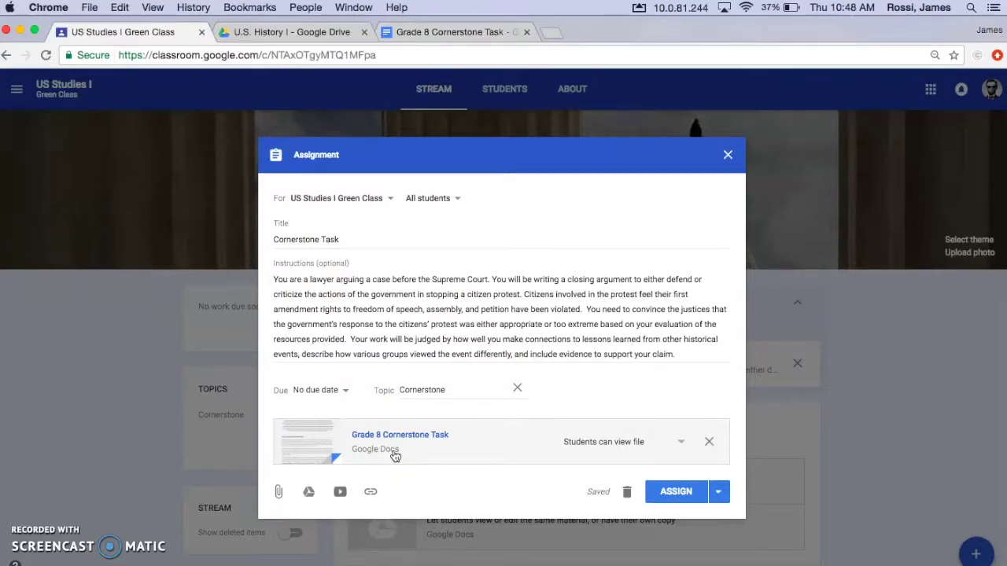
left_click(434, 445)
- Set the attached doc to 'Make a copy for each student' and post the assignment
left_click(678, 443)
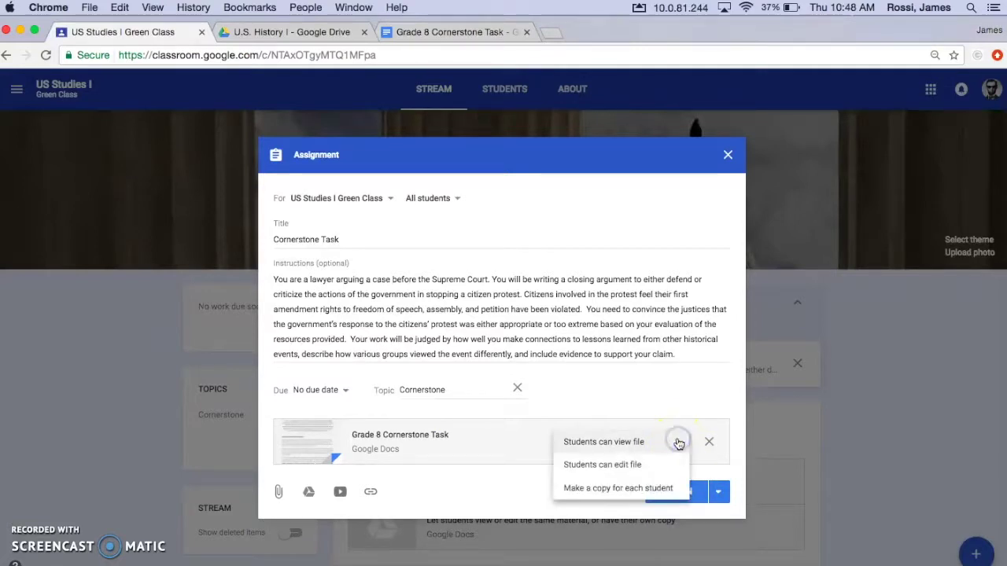
left_click(627, 491)
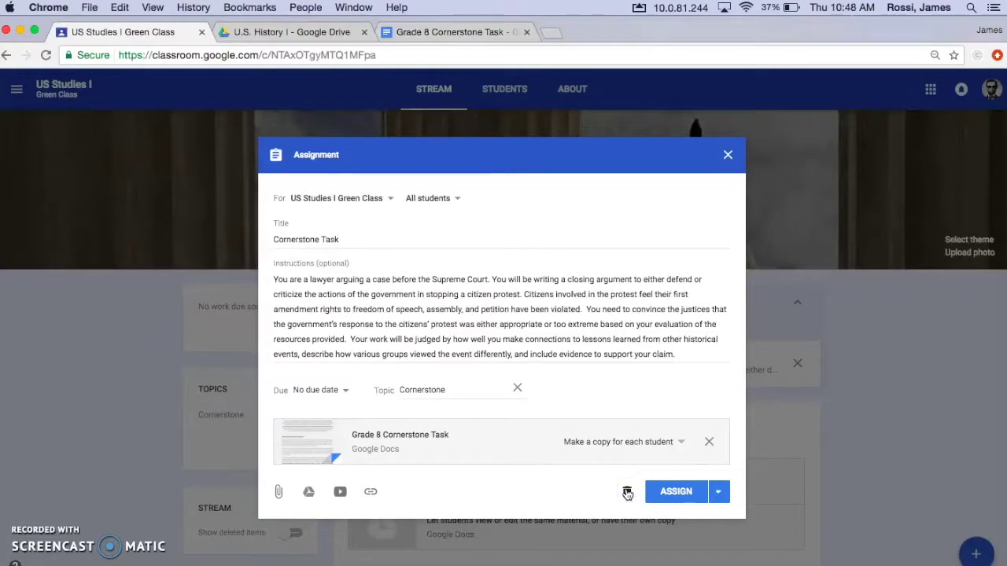
left_click(494, 493)
left_click(463, 469)
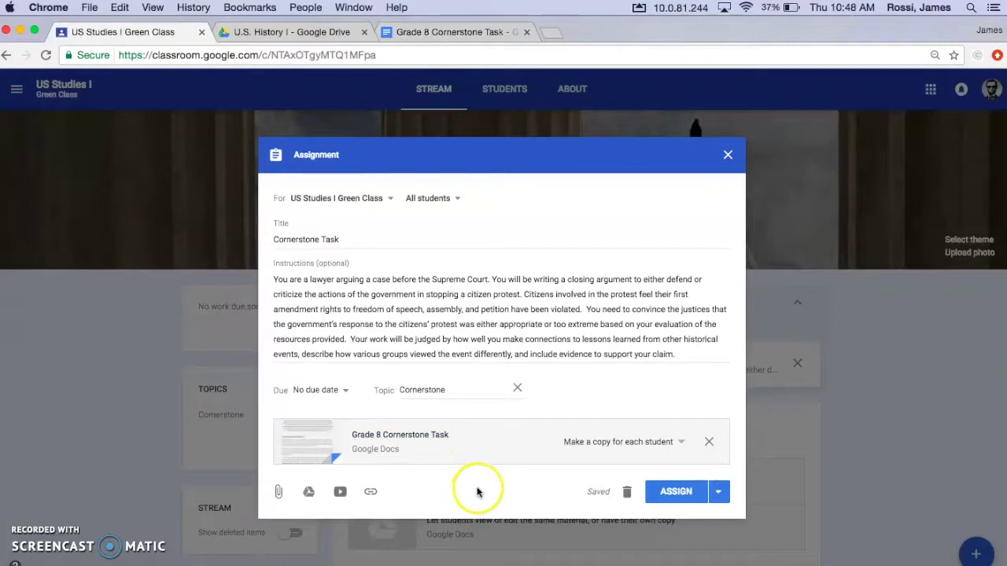
left_click(692, 496)
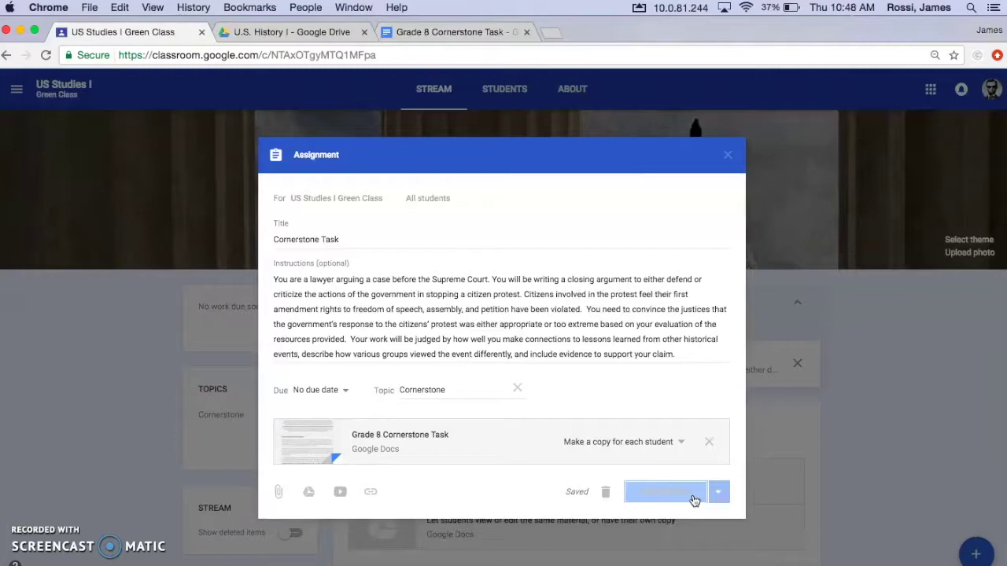
- Scroll the student's class stream to check the posted Cornerstone Task
scroll(834, 480, "down", 1)
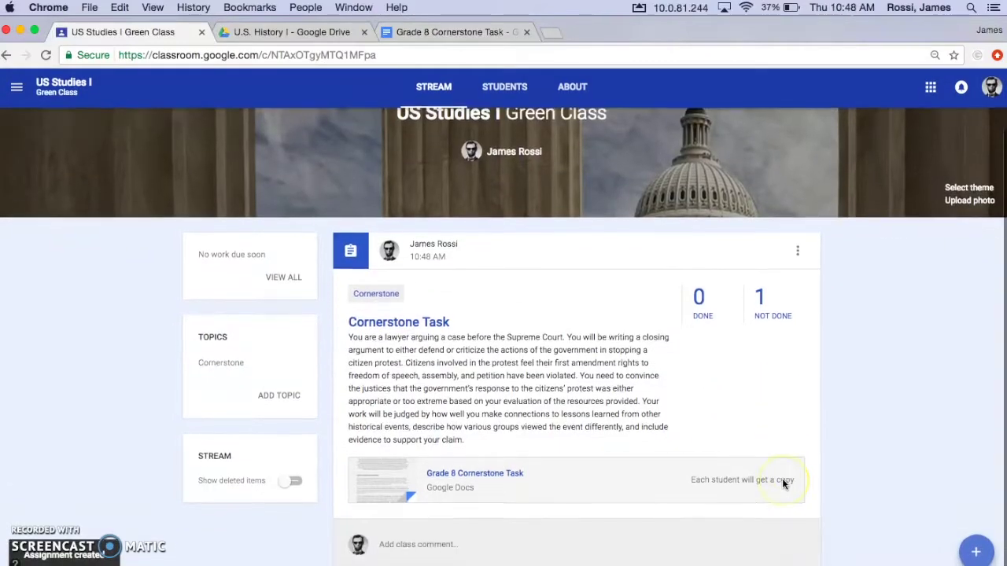
scroll(811, 504, "up", 1)
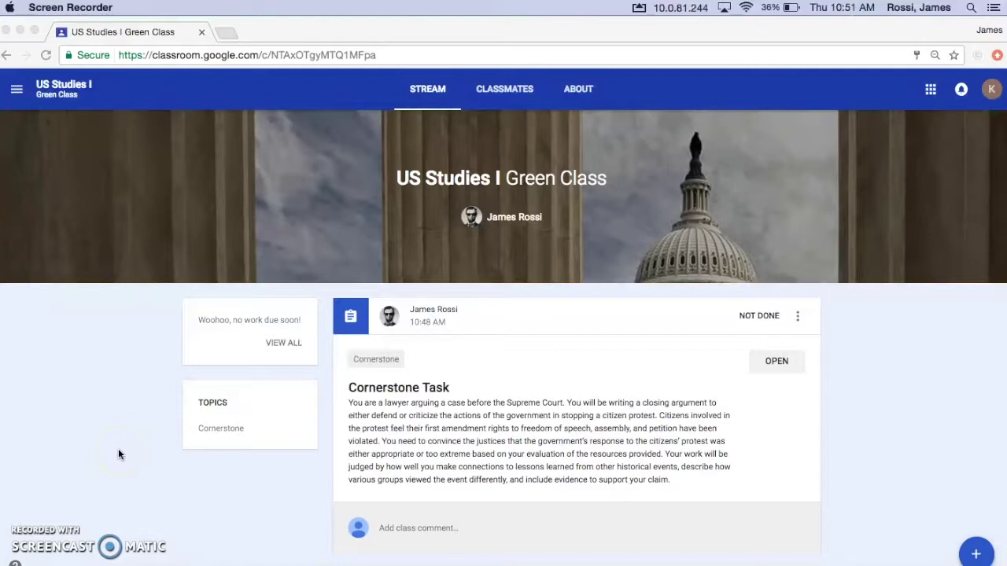
- Open the assignment and scroll through the student's own copy of the Cornerstone Task doc
left_click(393, 388)
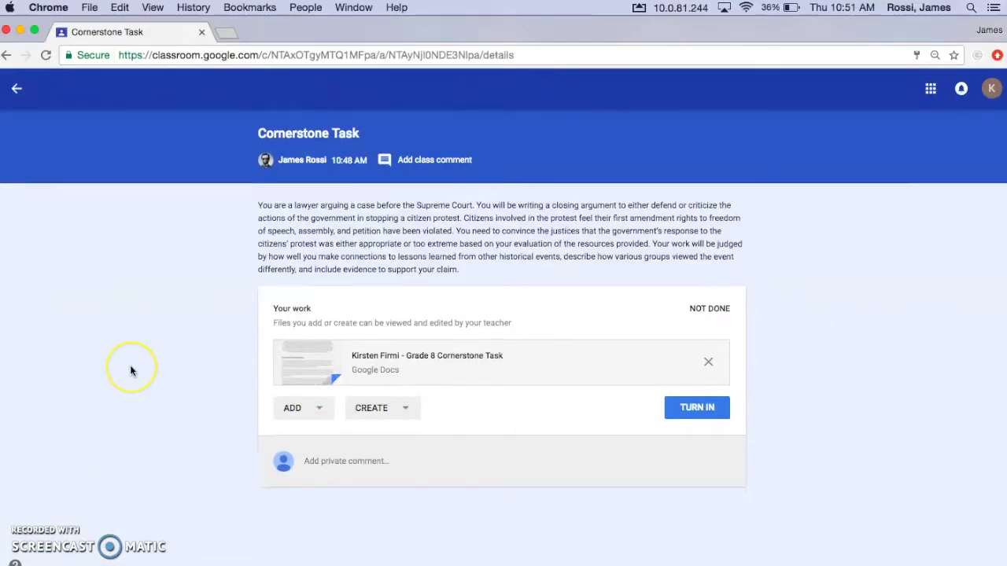
left_click(358, 358)
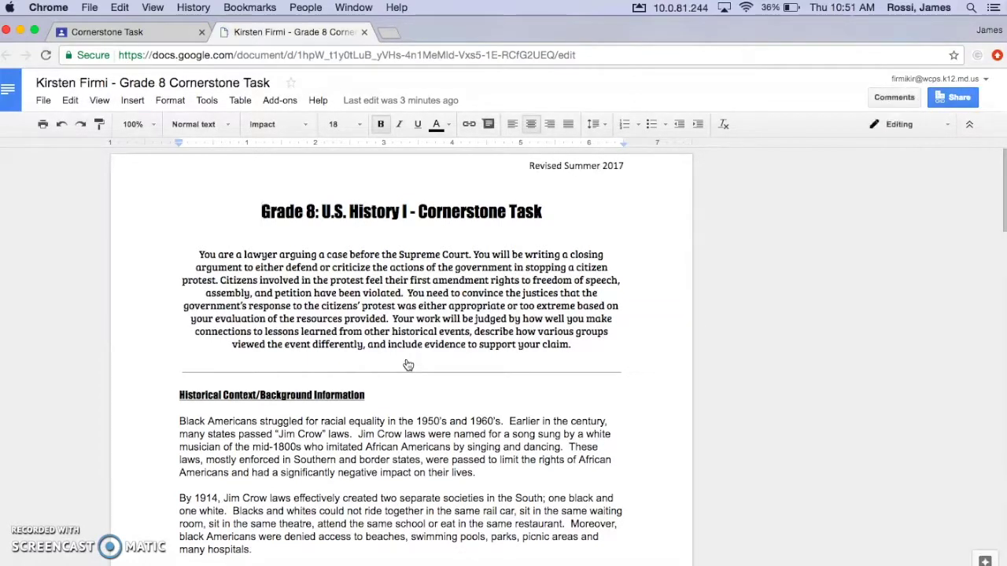
scroll(408, 365, "down", 15)
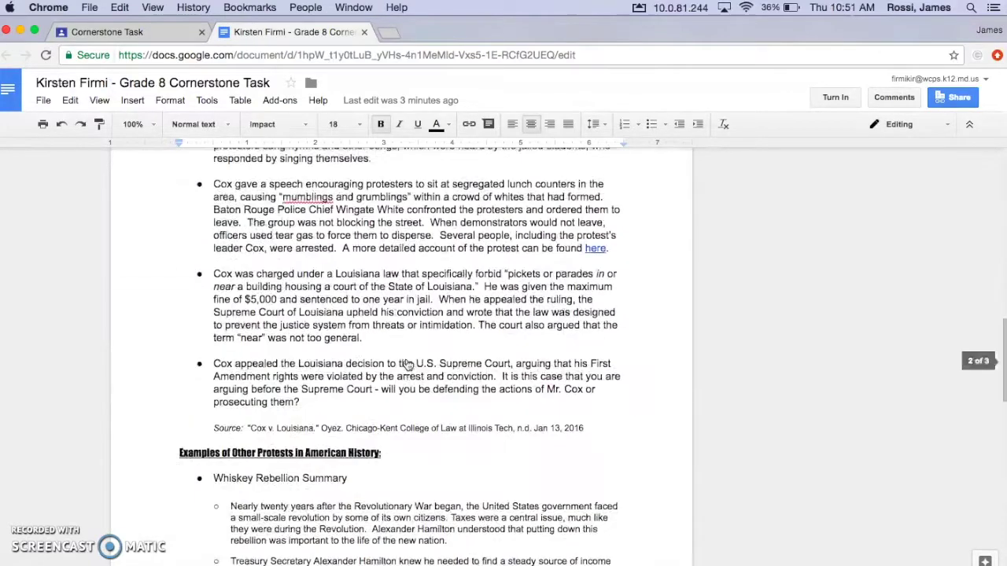
scroll(408, 365, "up", 10)
scroll(408, 365, "down", 2)
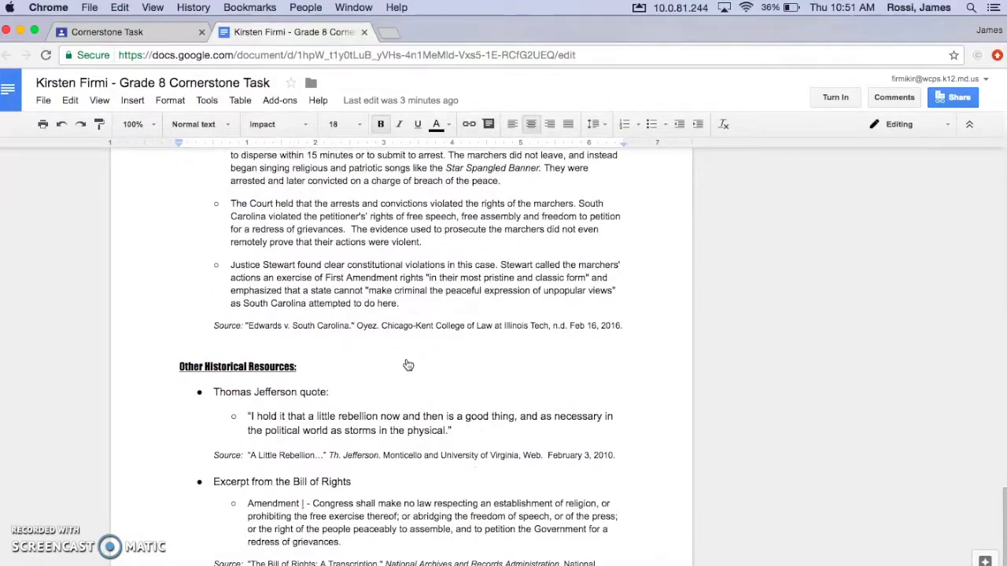
scroll(408, 365, "down", 5)
scroll(408, 365, "up", 12)
left_click(179, 33)
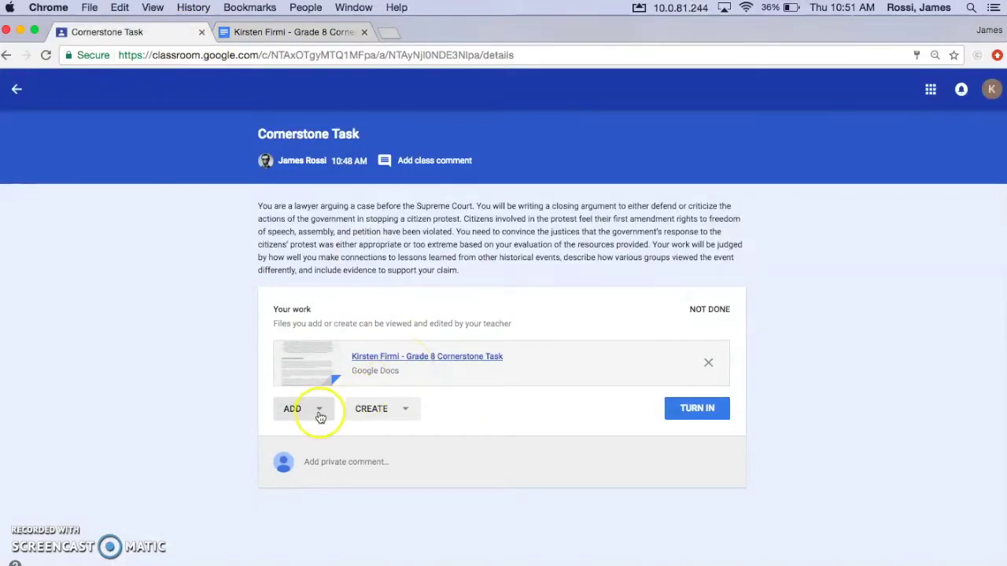
- Create a new Google Doc under Your work and open it for editing
left_click(318, 409)
left_click(399, 404)
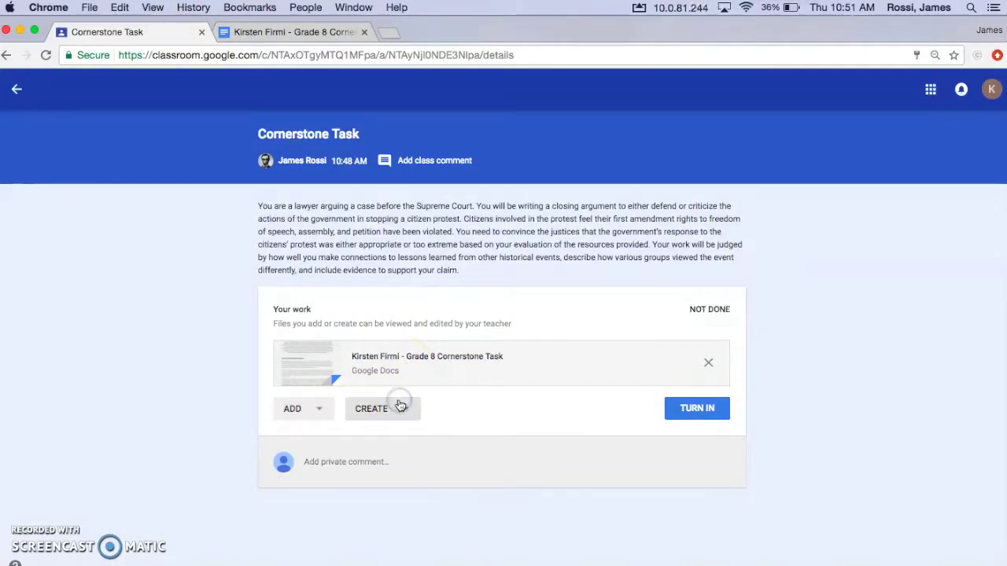
left_click(401, 409)
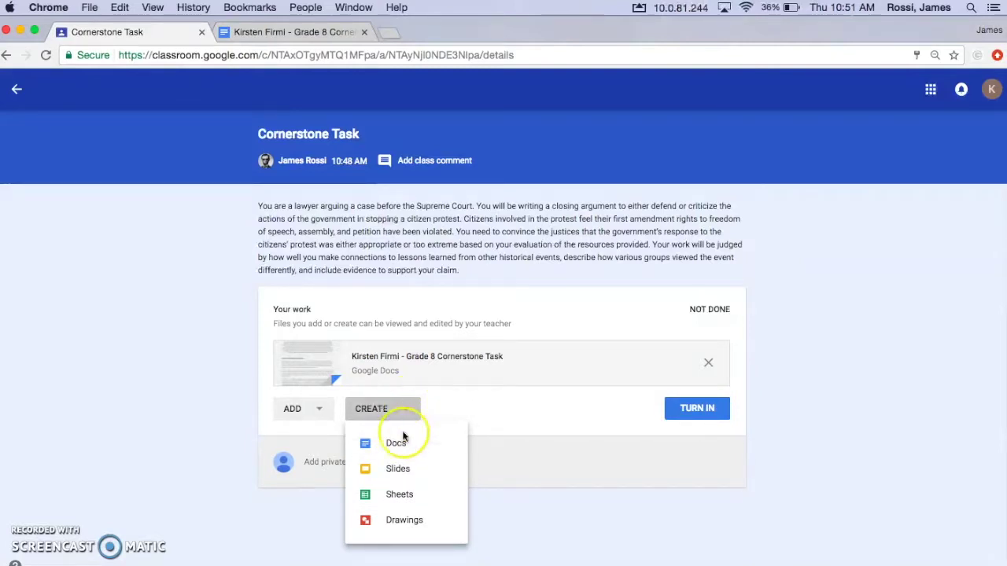
left_click(399, 447)
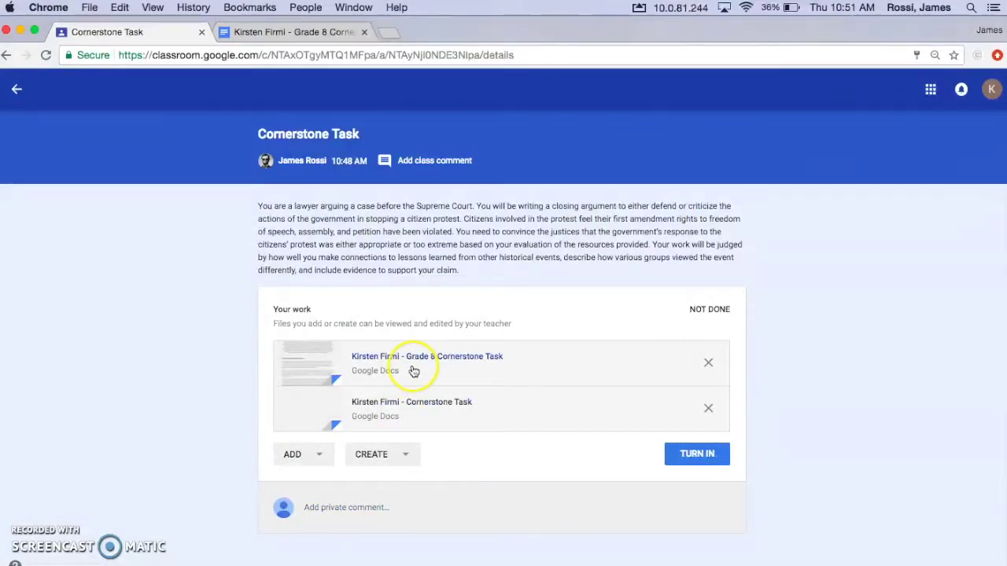
left_click(418, 407)
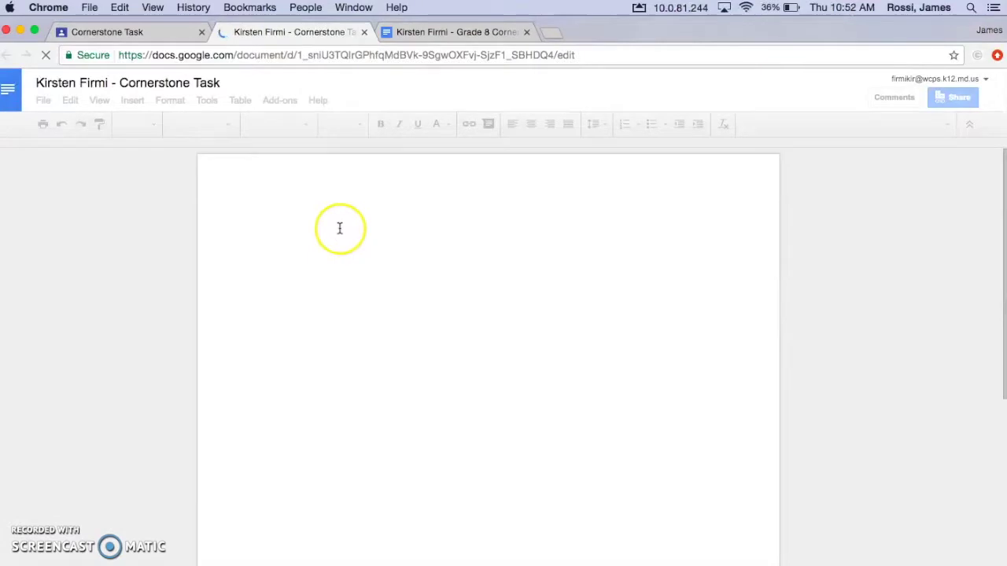
left_click(276, 213)
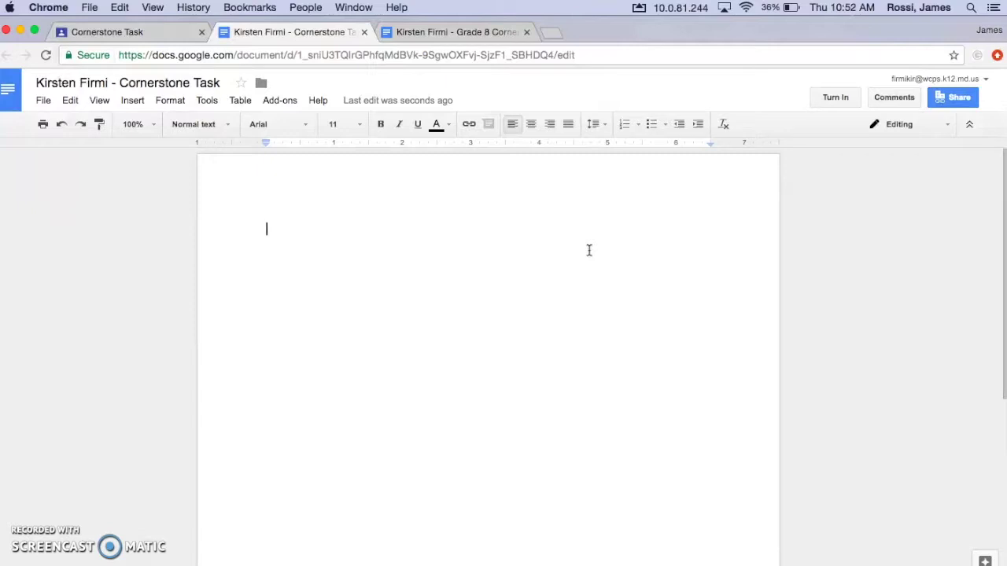
- Return to the Classroom assignment and look through the Add and Create menus under Your work
left_click(153, 31)
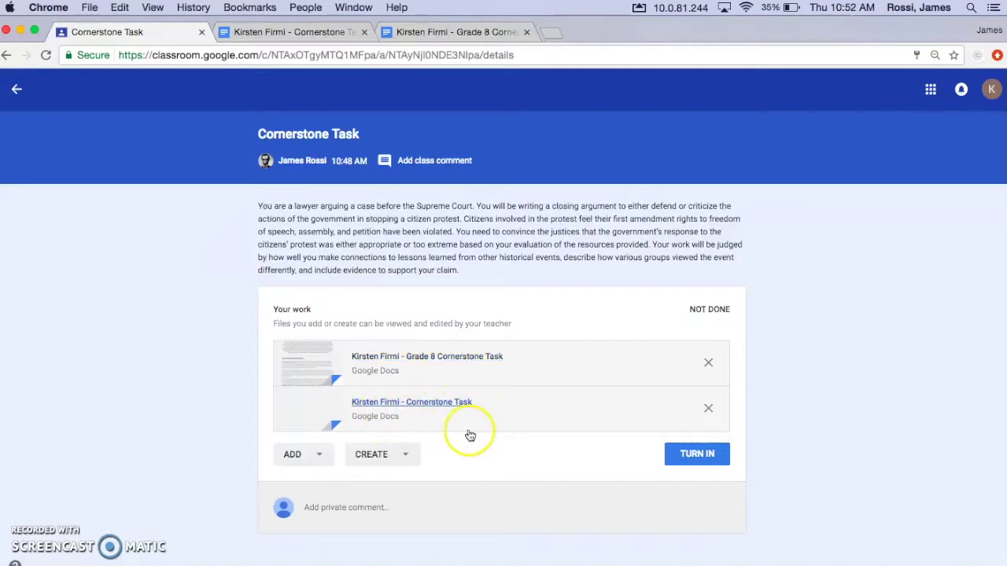
left_click(322, 455)
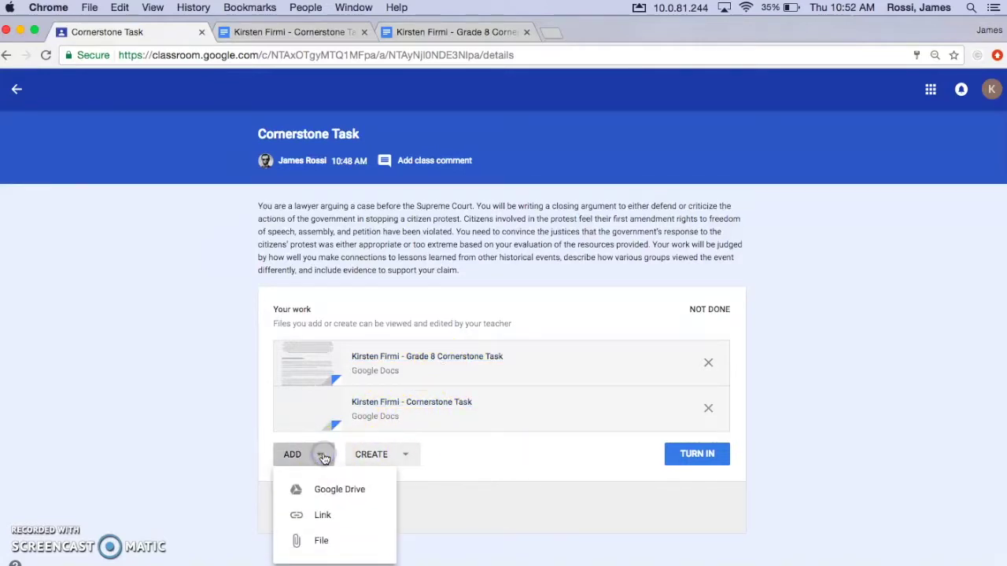
left_click(407, 454)
left_click(406, 455)
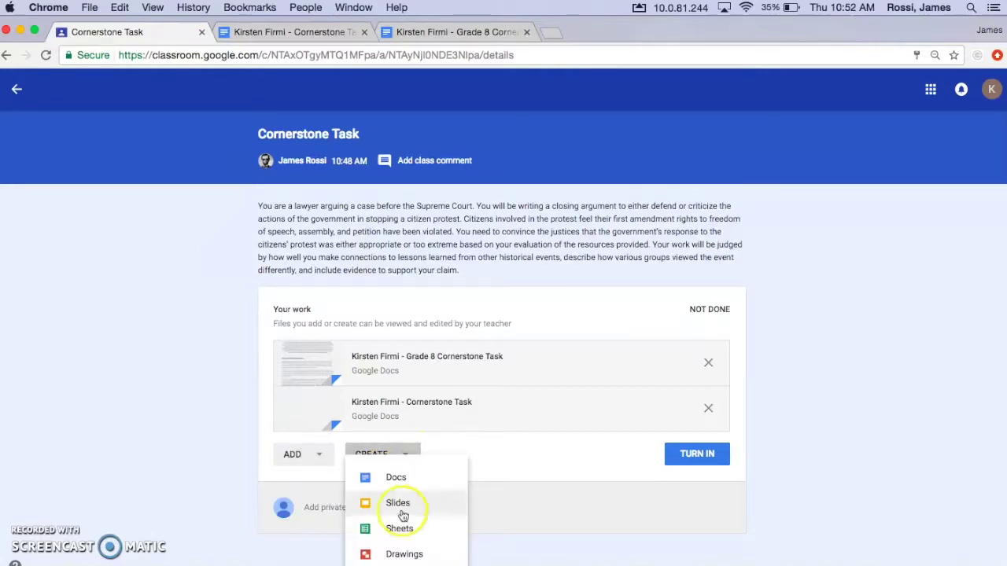
- Turn in both Cornerstone Task docs, confirm, and go back to the class stream
left_click(505, 462)
left_click(685, 456)
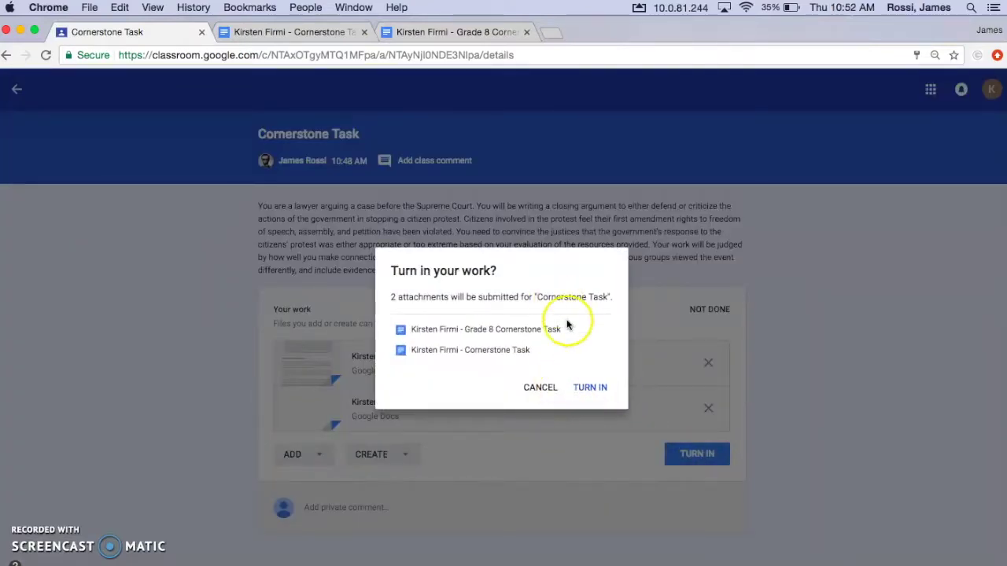
left_click(594, 390)
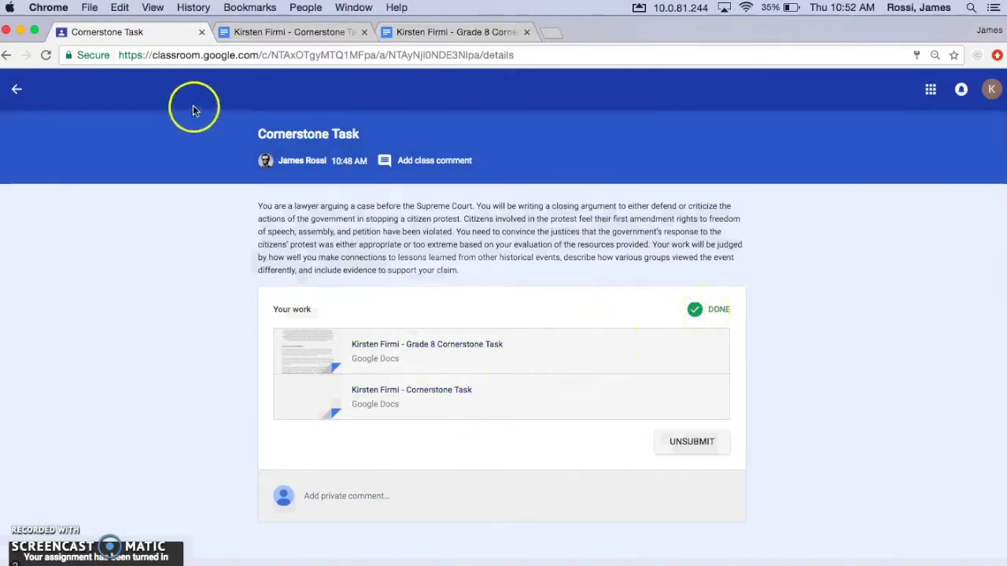
left_click(23, 90)
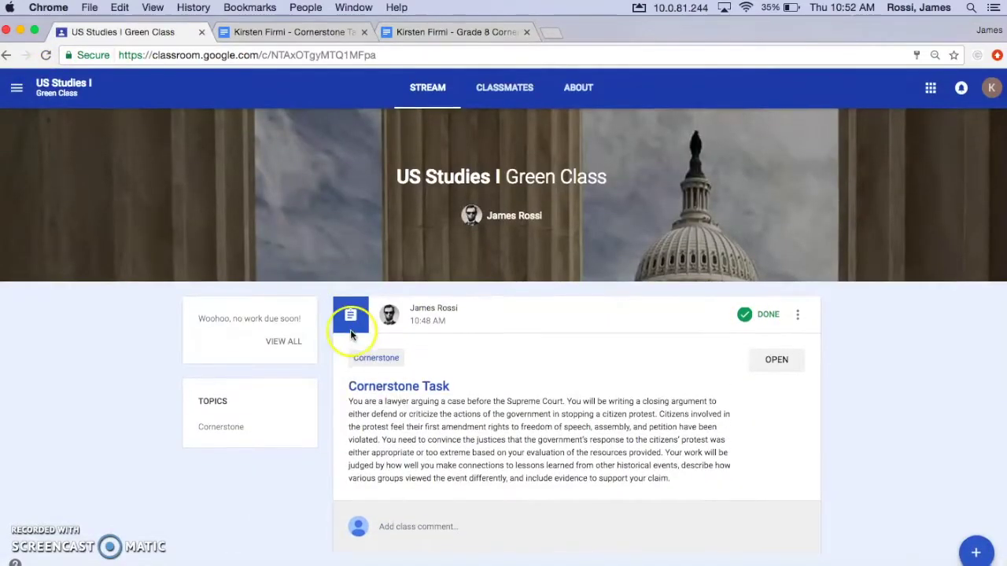